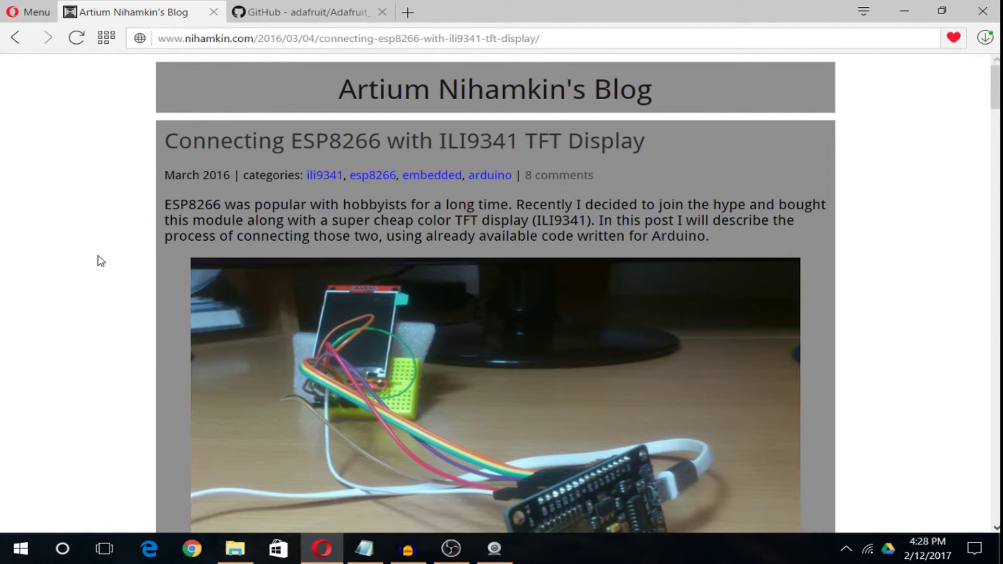
scroll(97, 261, down, 4)
scroll(97, 260, down, 1)
scroll(97, 260, down, 3)
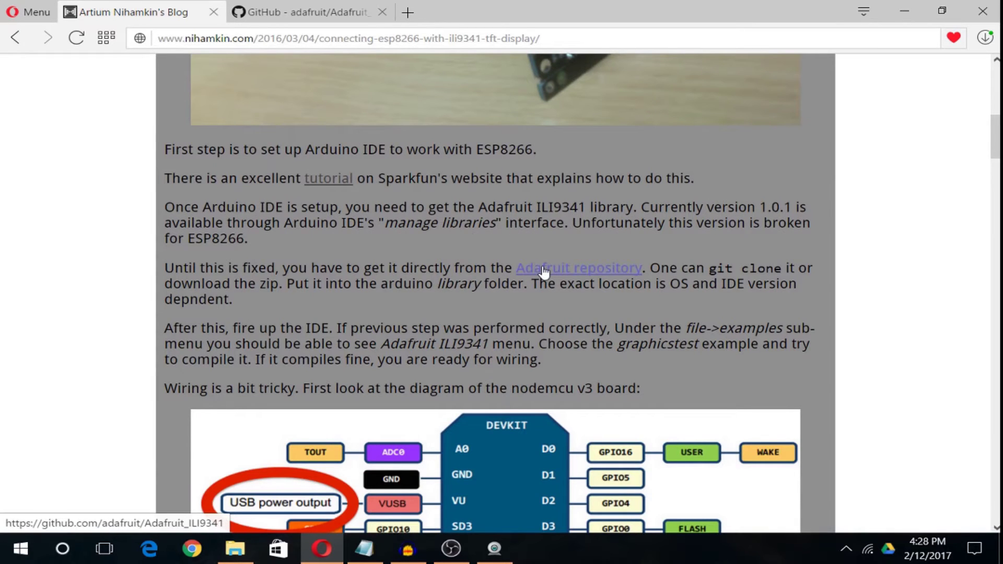
Step: Download the Adafruit_ILI9341 GitHub repository as a ZIP and show it in its Downloads folder
click(314, 12)
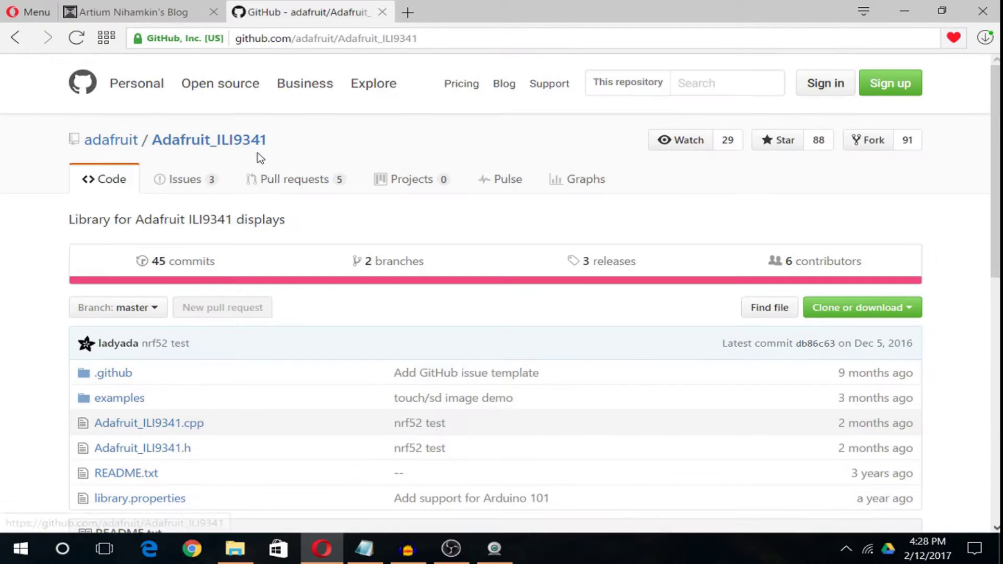
click(900, 307)
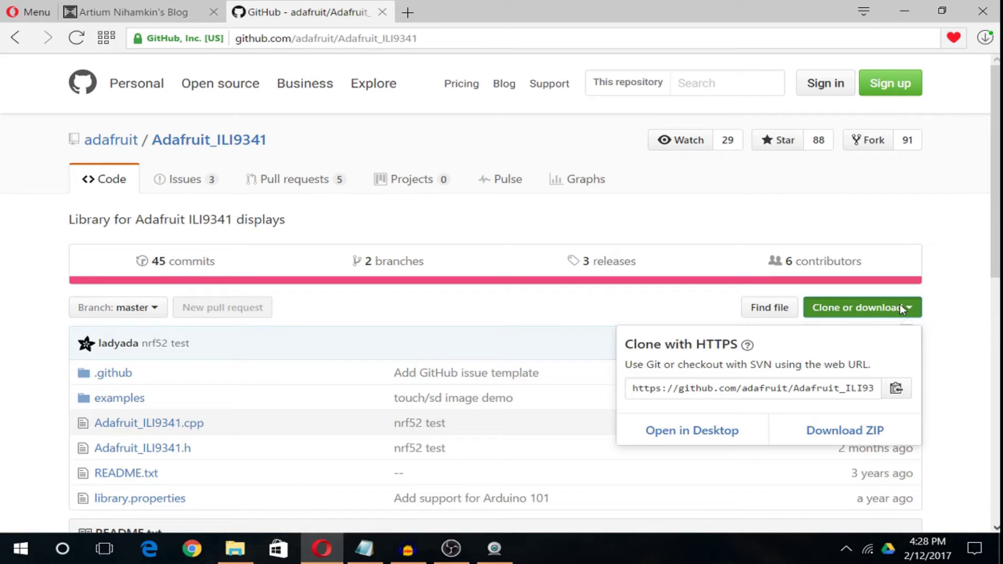
click(830, 432)
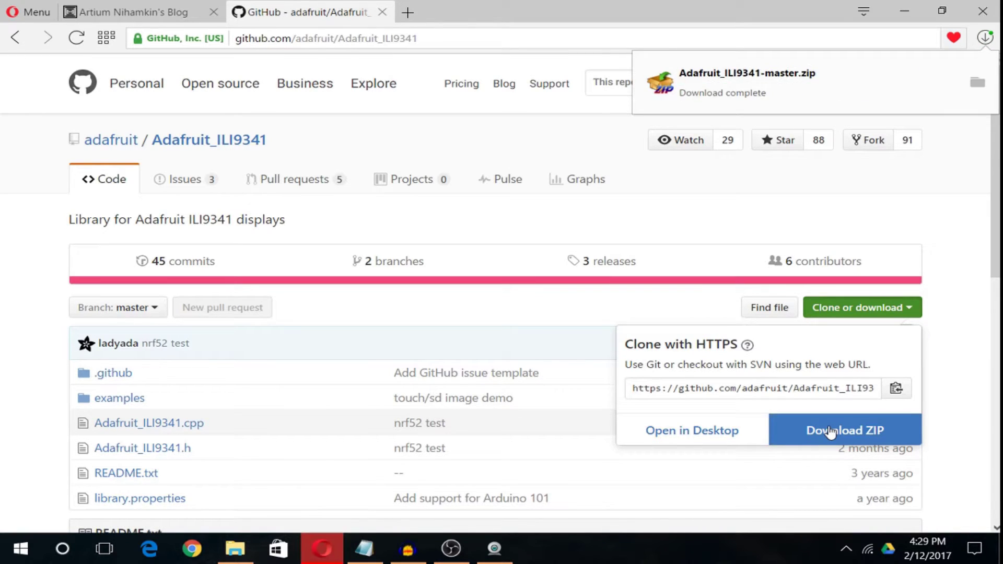
click(978, 83)
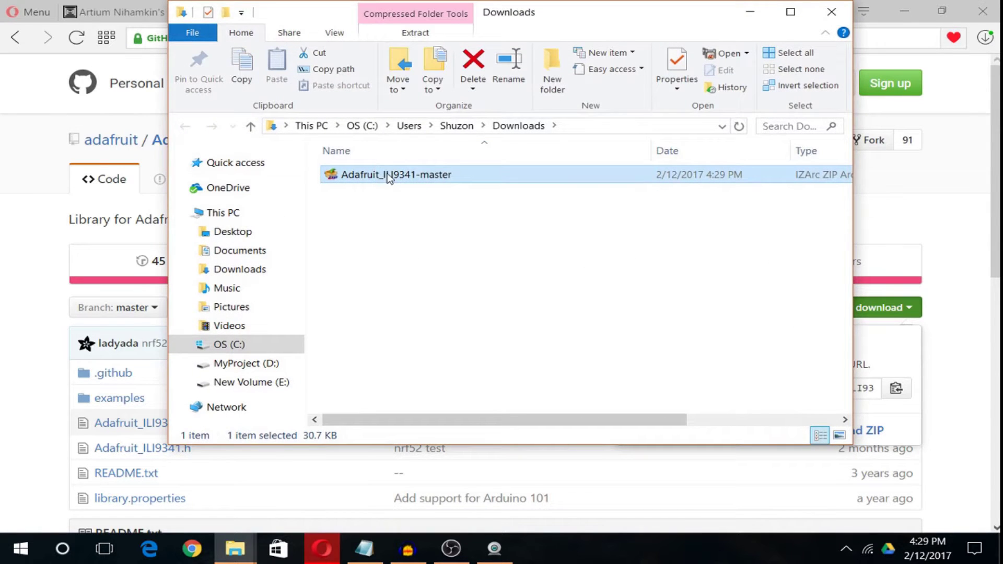
Step: Launch Arduino 1.6.12 from its desktop shortcut
click(585, 126)
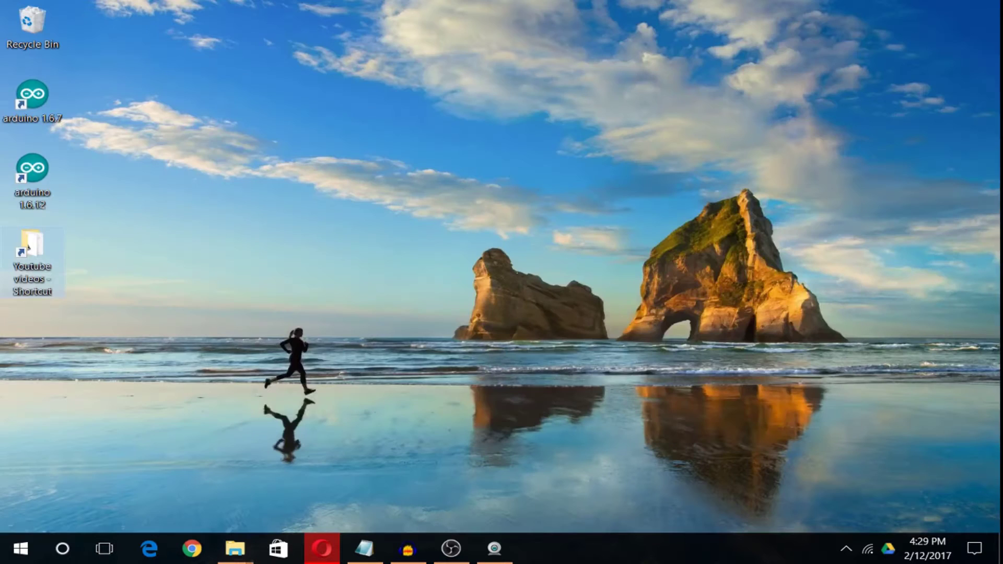
click(34, 176)
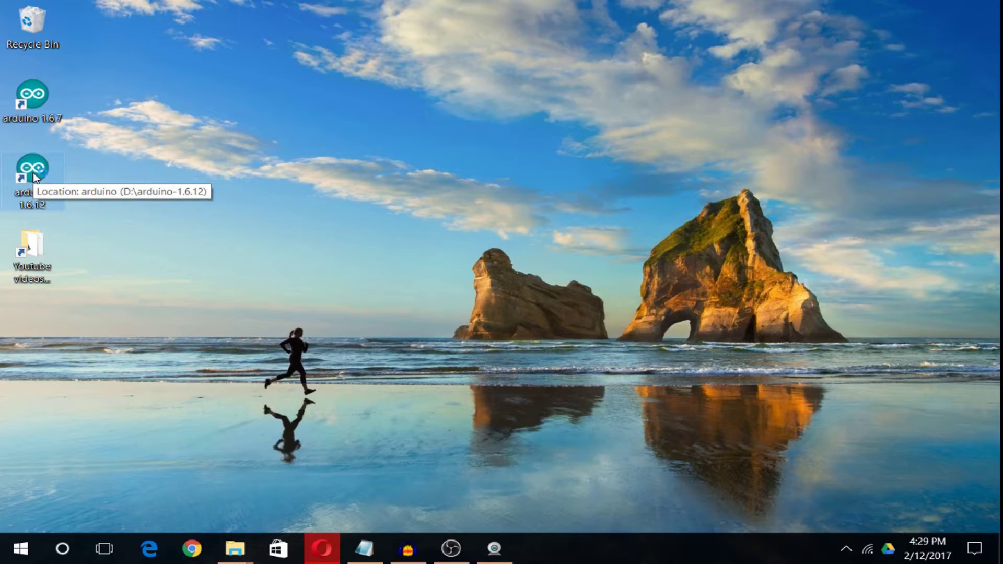
double_click(34, 177)
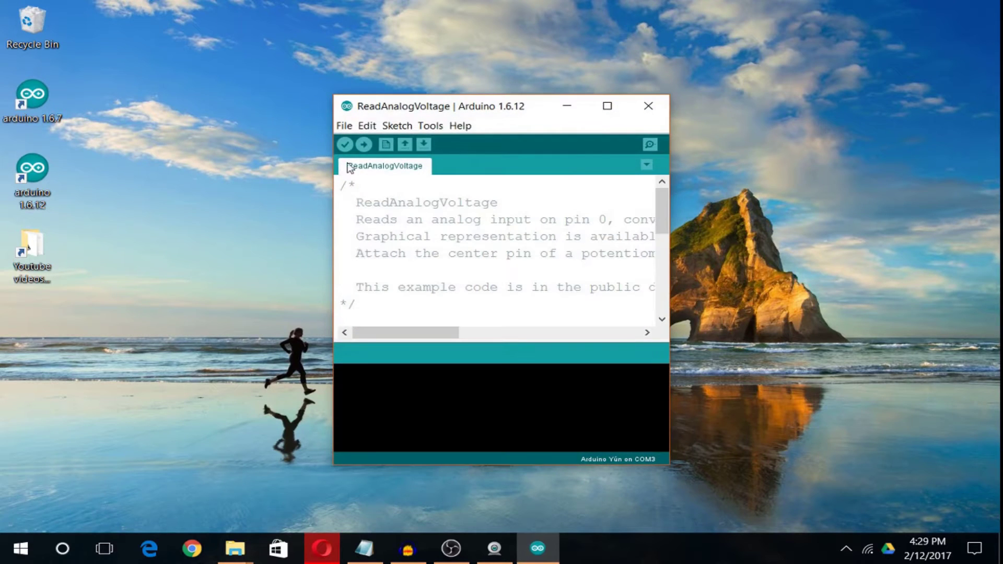
Step: Install Adafruit_ILI9341-master.zip from Downloads using Add .ZIP Library
click(376, 128)
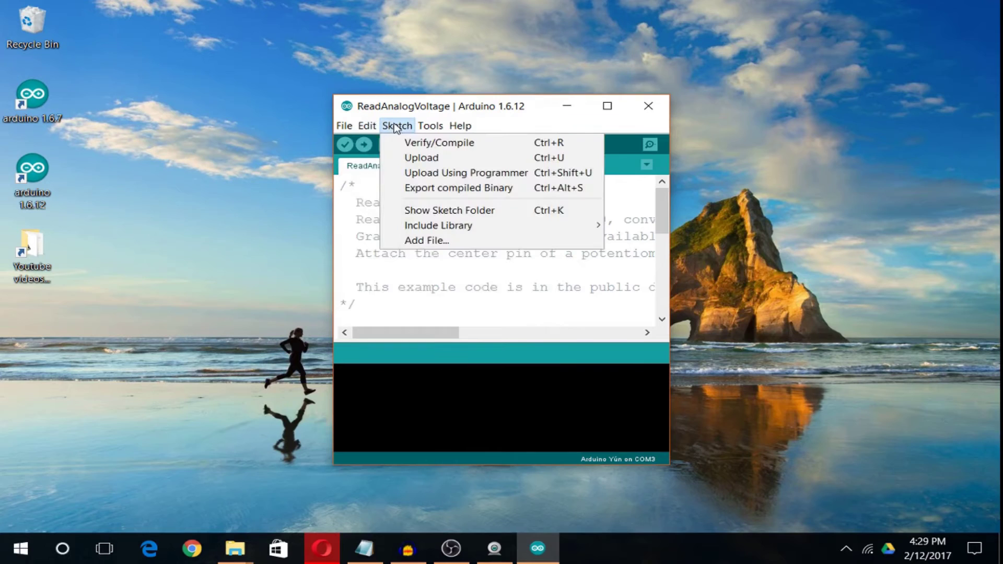
mouse_move(439, 225)
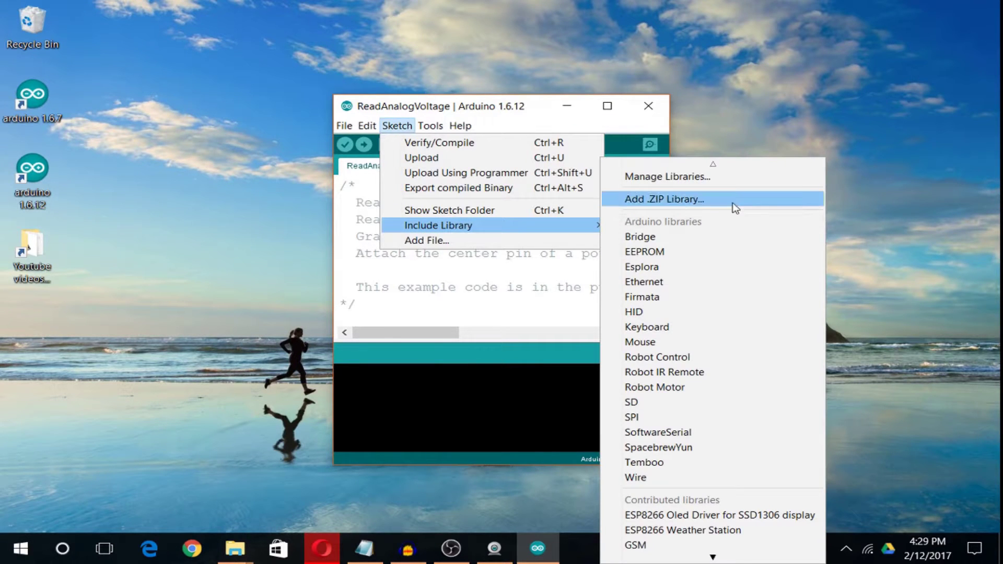
click(734, 206)
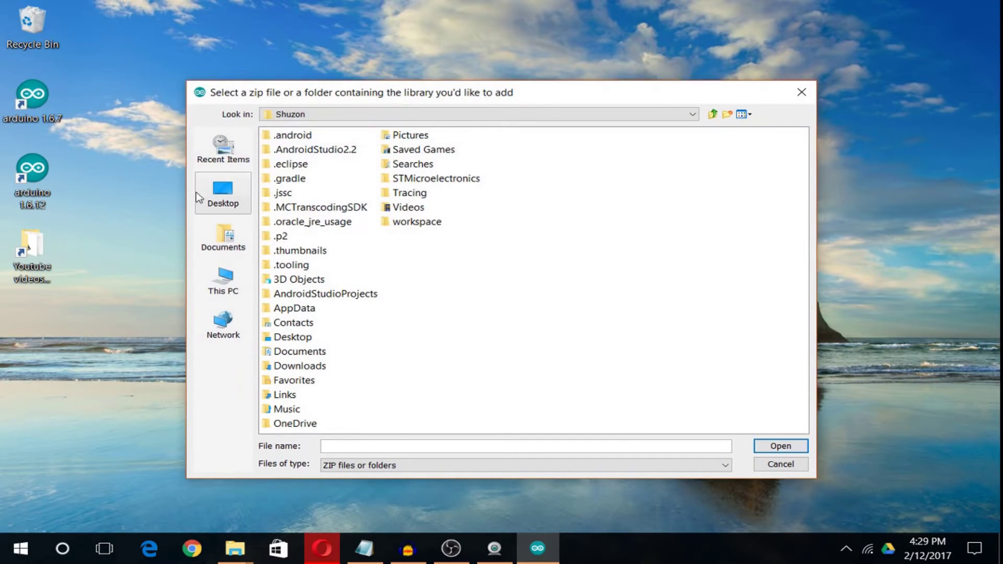
double_click(299, 367)
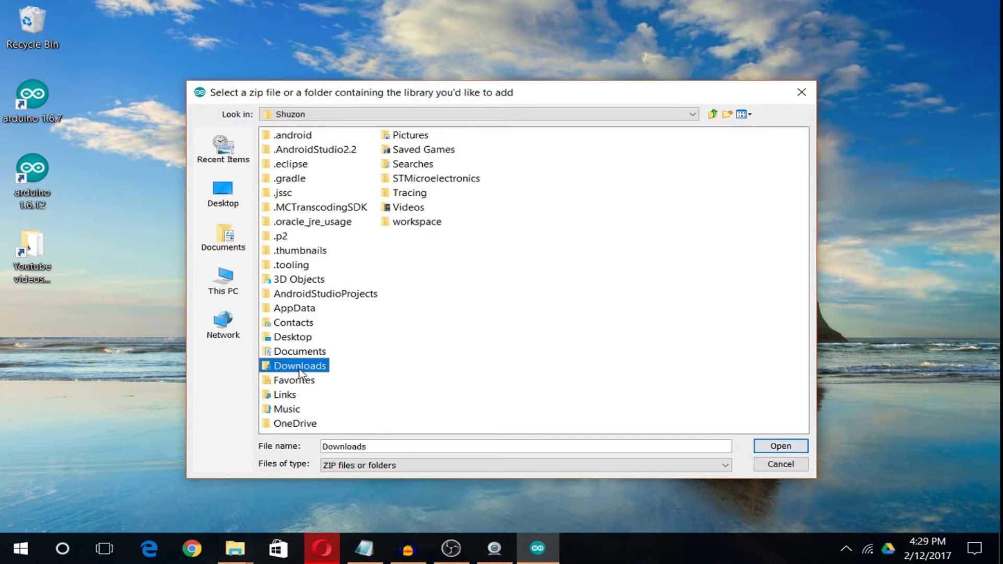
click(318, 138)
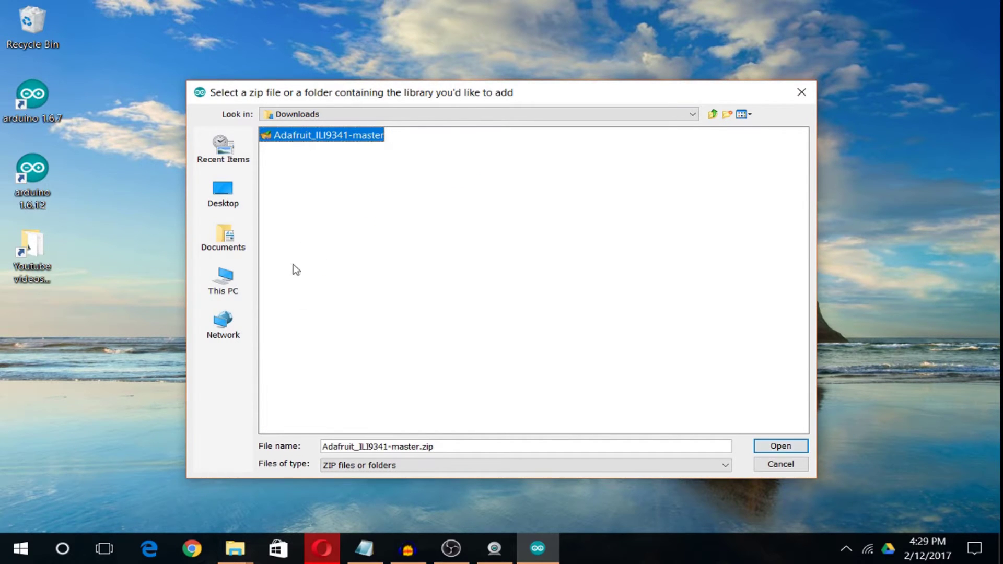
click(783, 446)
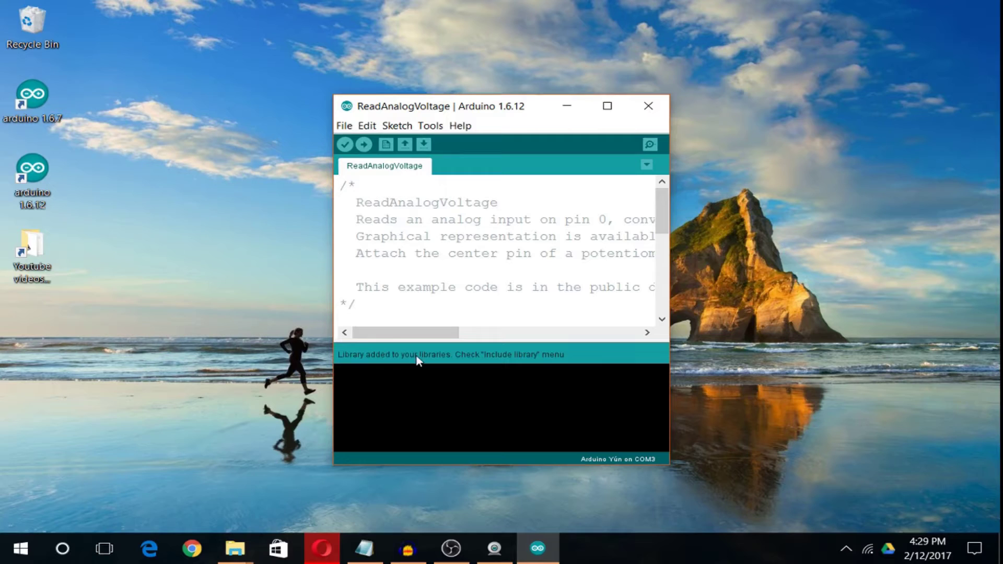
Step: Open the Adafruit ILI9341 graphicstest example and maximize its window
click(350, 128)
mouse_move(381, 203)
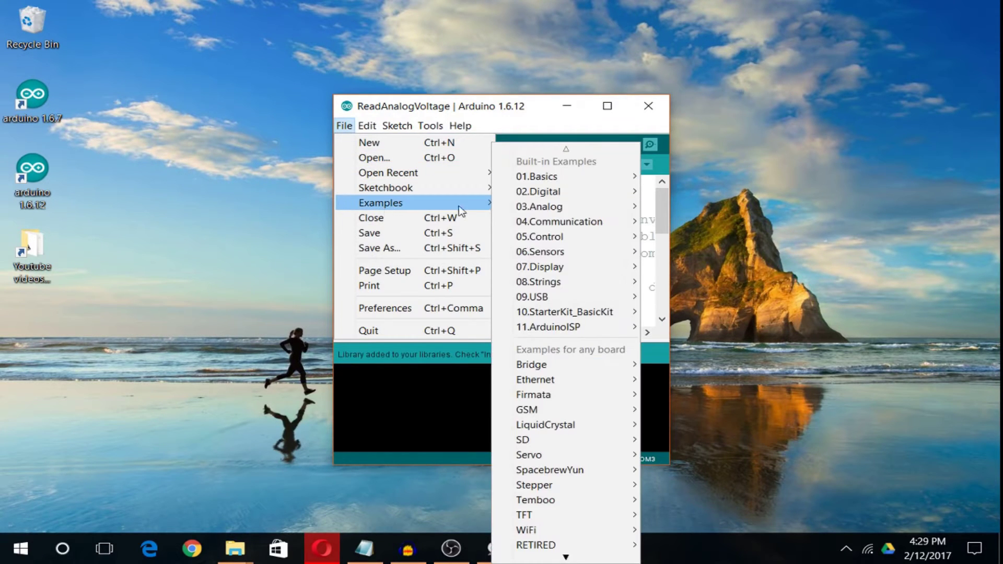
scroll(555, 317, down, 3)
scroll(554, 319, down, 5)
scroll(554, 319, down, 3)
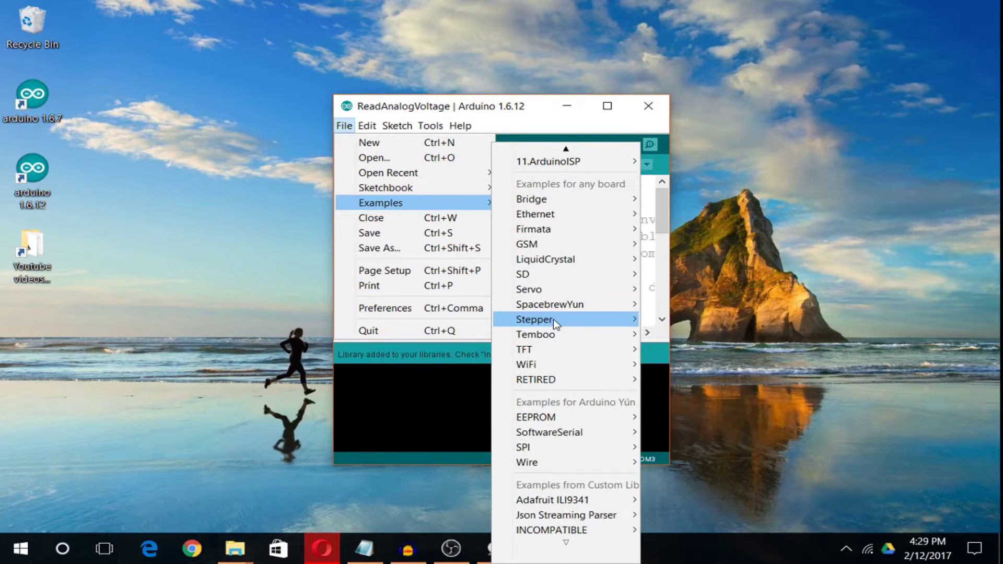
mouse_move(553, 501)
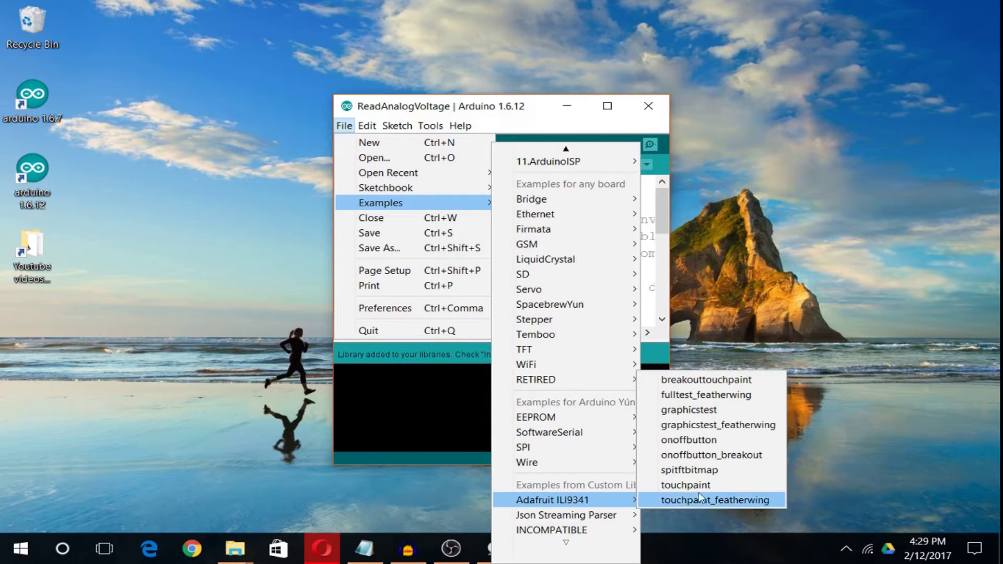
click(716, 408)
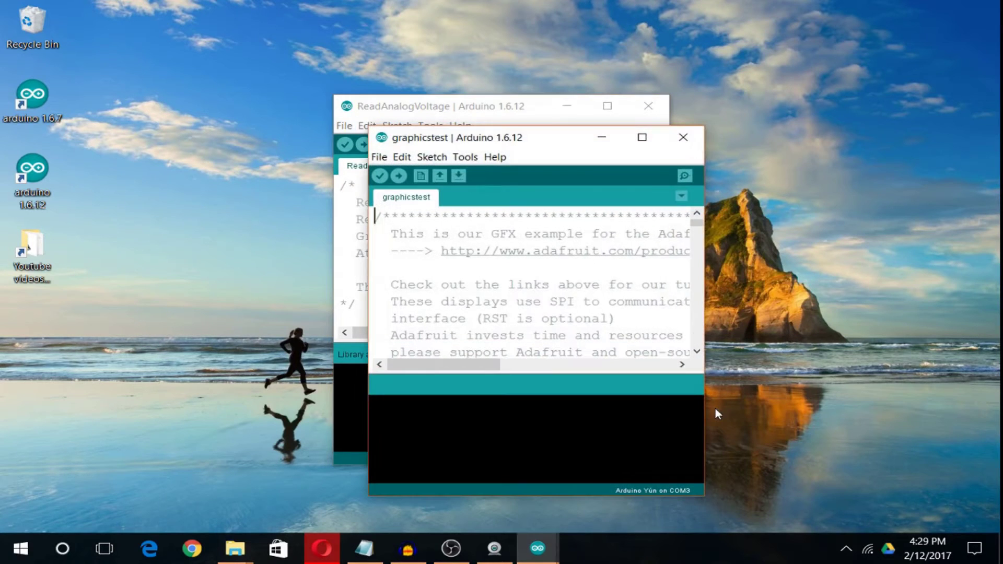
double_click(541, 143)
scroll(94, 289, down, 4)
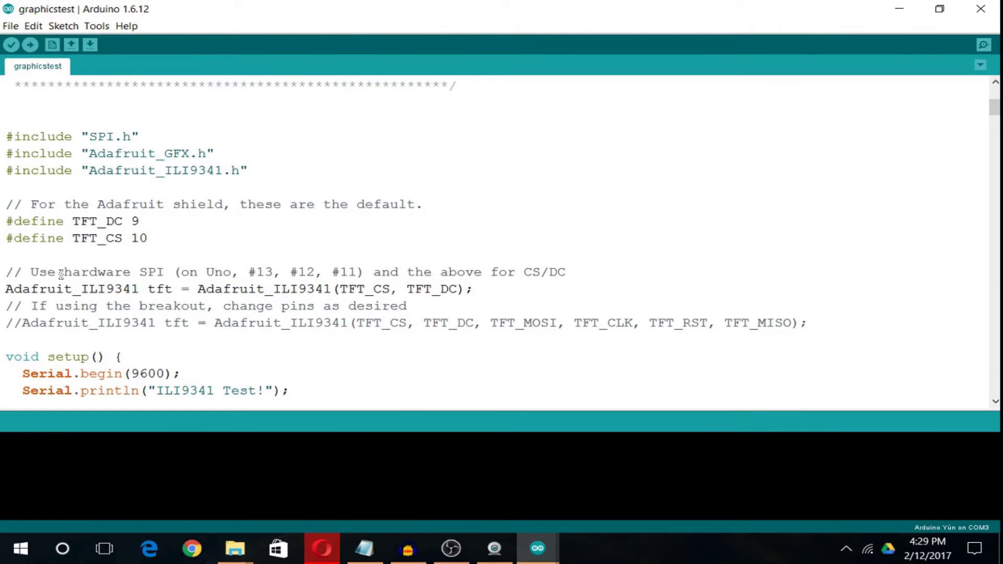
scroll(61, 274, down, 4)
scroll(60, 274, up, 4)
Step: Check the blog's wiring, then set TFT_DC to D1 and TFT_CS to D2 and verify
click(321, 549)
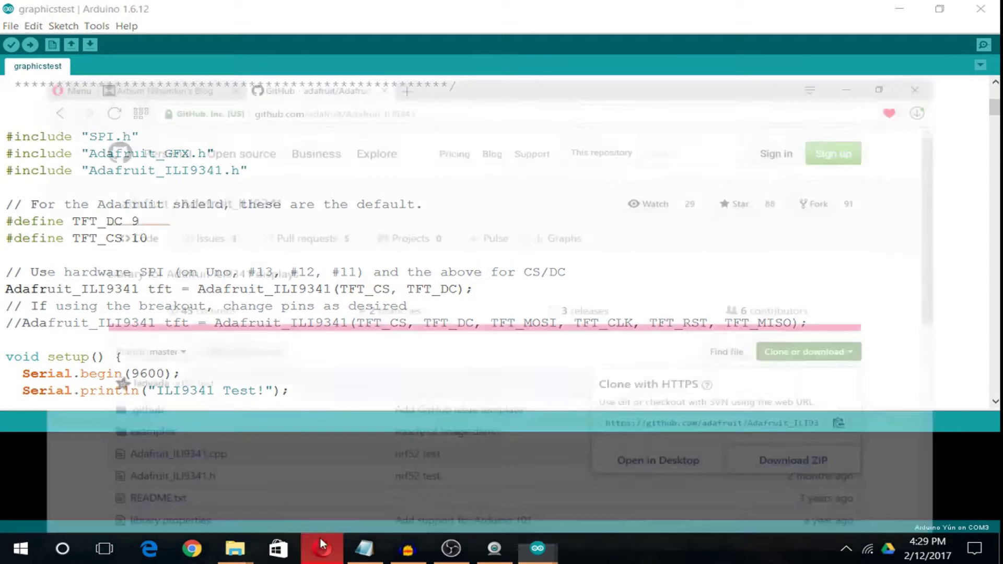
click(101, 8)
scroll(502, 298, down, 10)
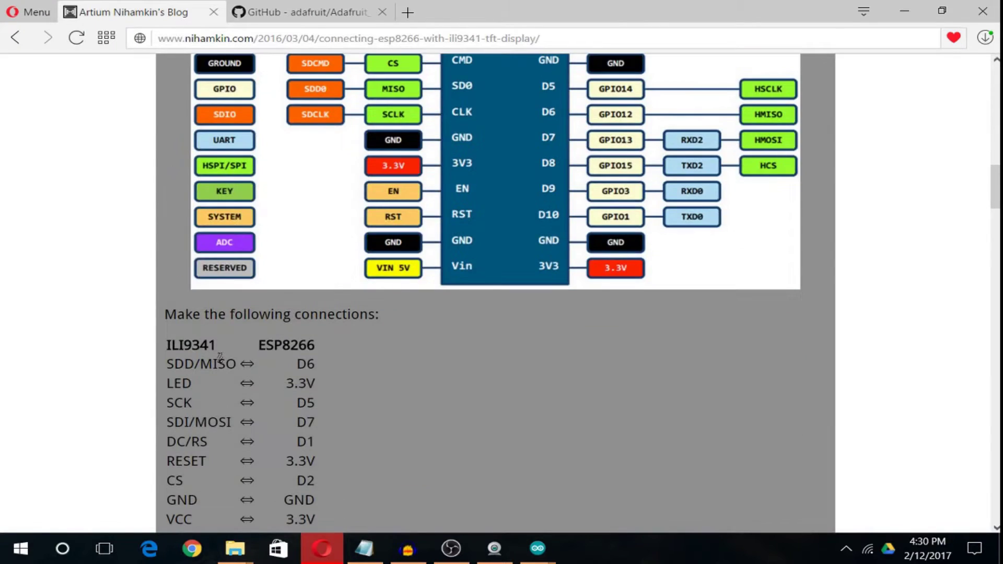
scroll(502, 298, down, 10)
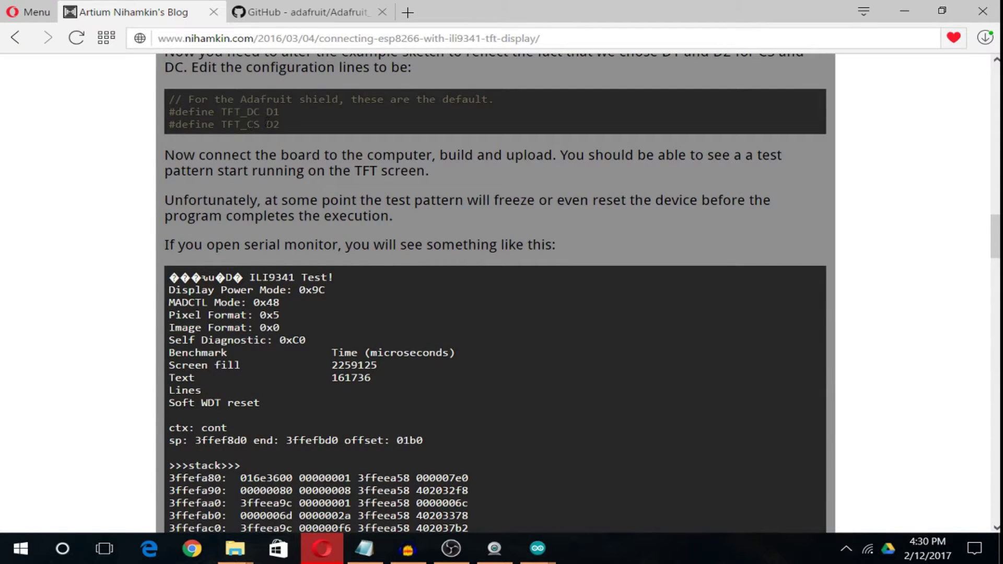
mouse_move(539, 549)
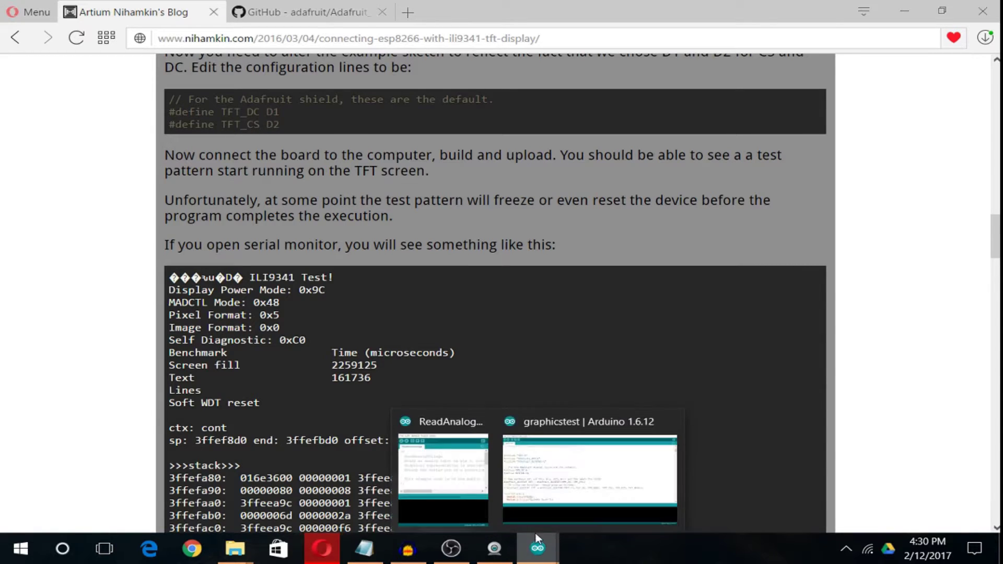
click(556, 494)
drag(132, 223, 145, 225)
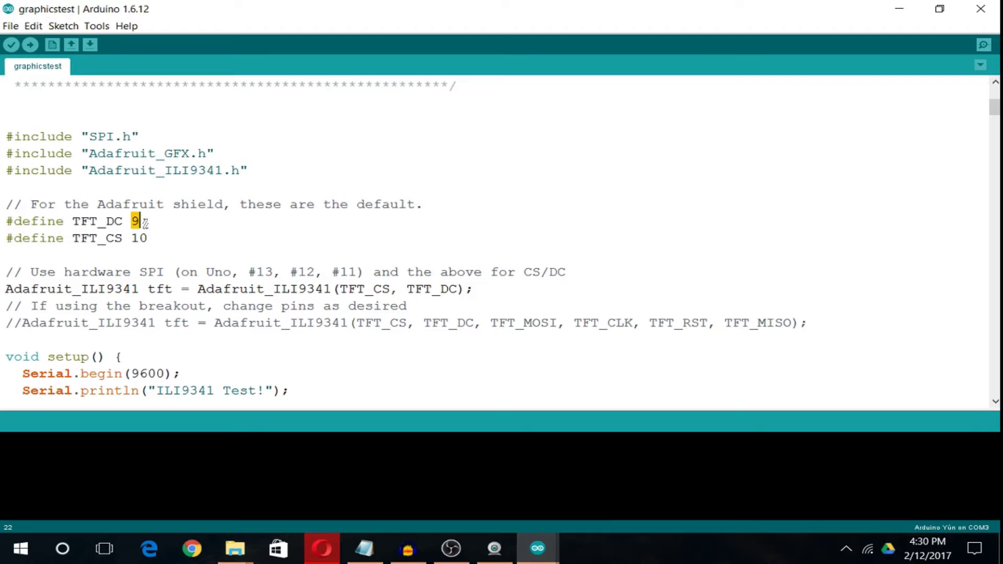
text(D2)
click(12, 46)
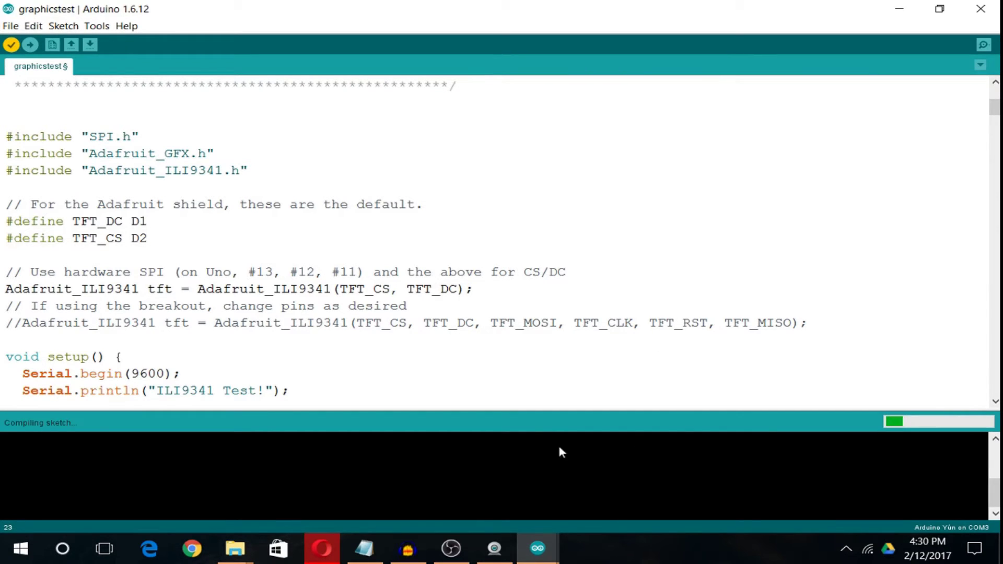
Step: Bring Opera forward to the blog's NodeMCU v3 pinout diagram
click(312, 555)
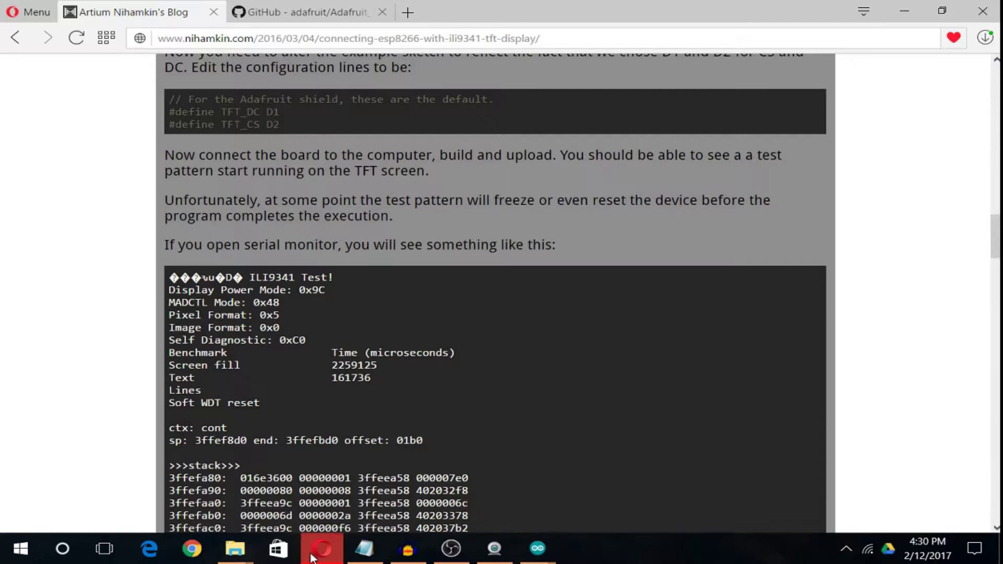
scroll(152, 270, up, 5)
scroll(162, 279, up, 3)
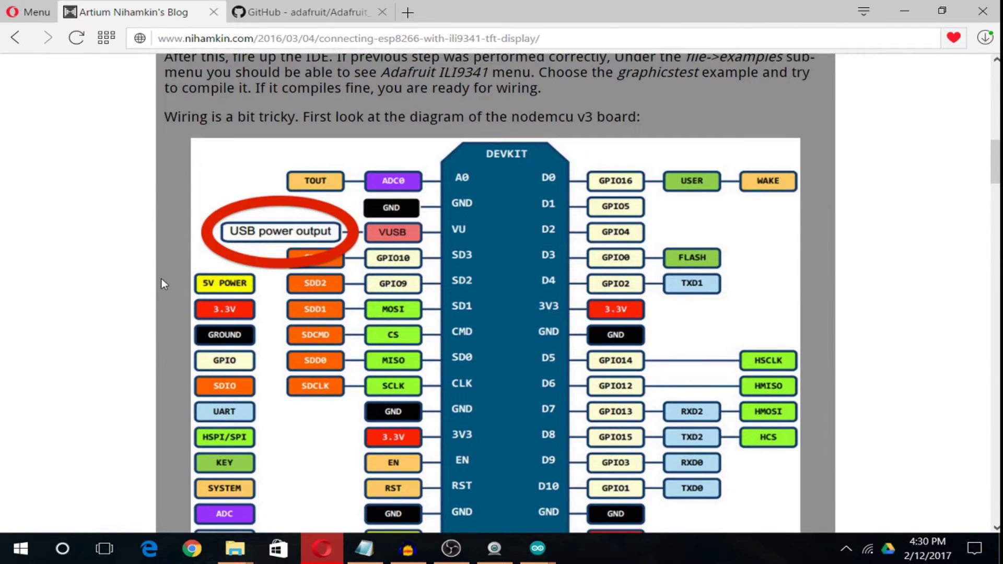